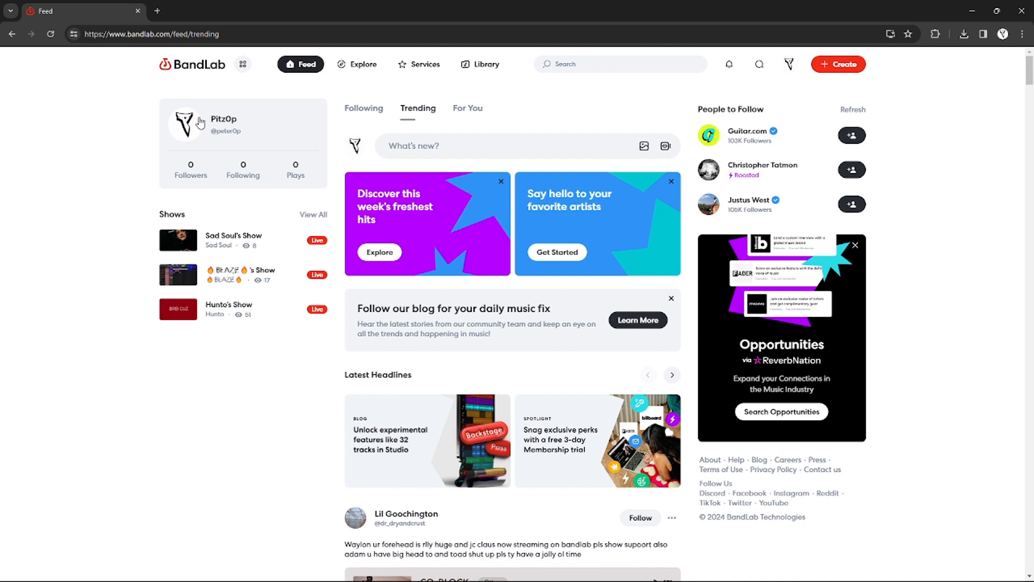
Step: Reach Settings from the profile menu in the top bar
click(790, 65)
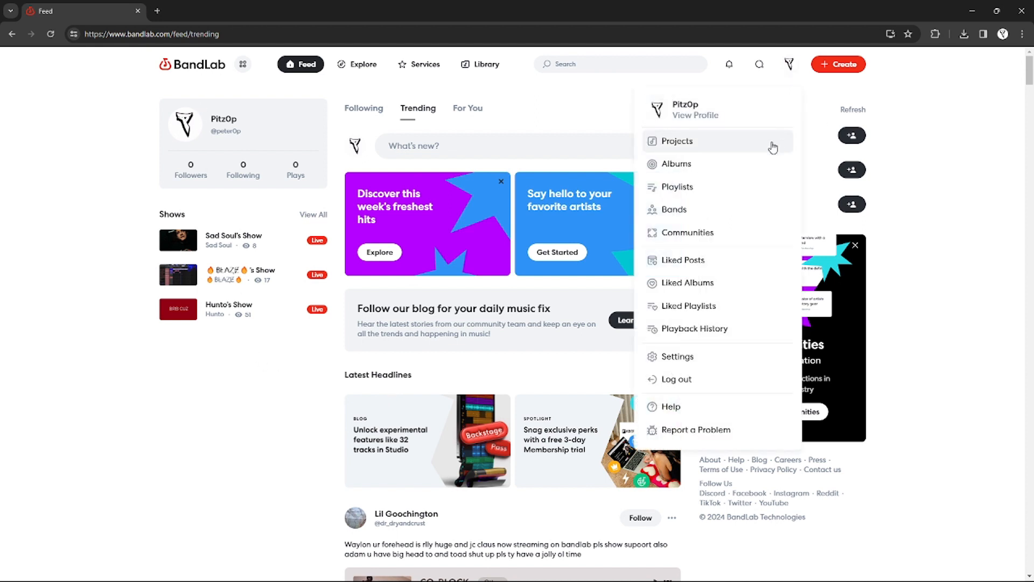
click(697, 366)
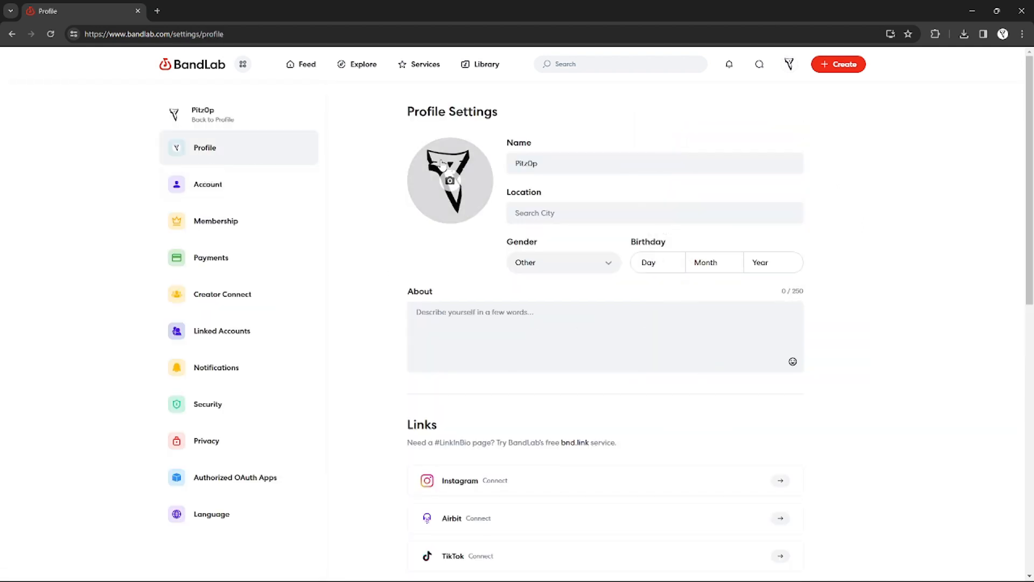
Step: Switch to the Account section of the settings sidebar
click(229, 189)
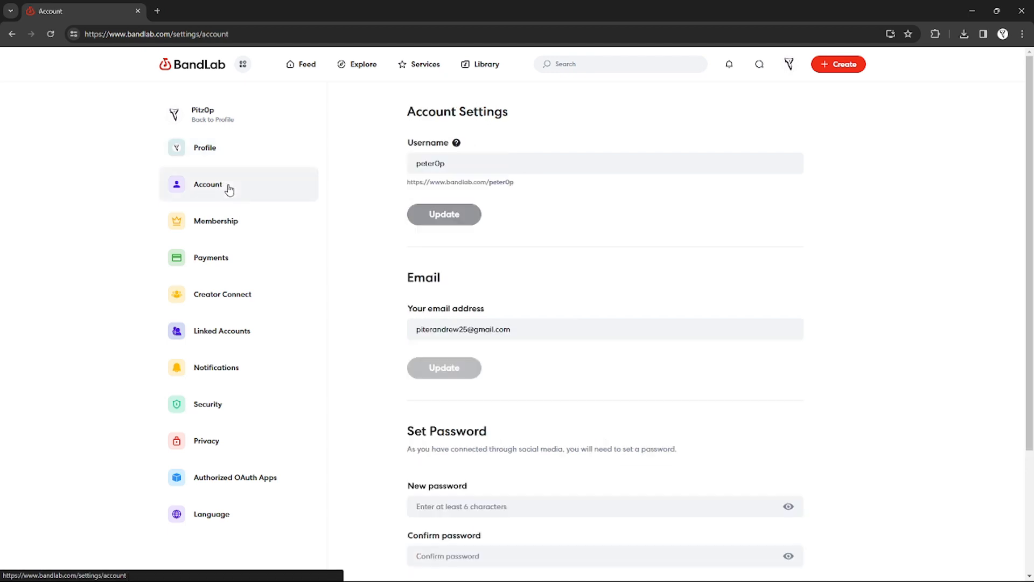
scroll(490, 123, down, 2)
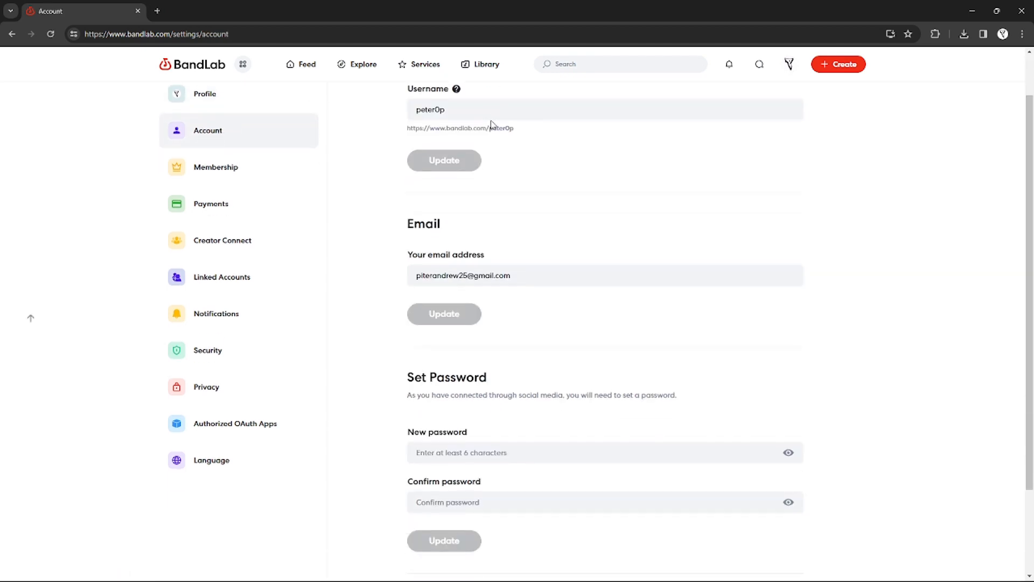
scroll(491, 124, down, 2)
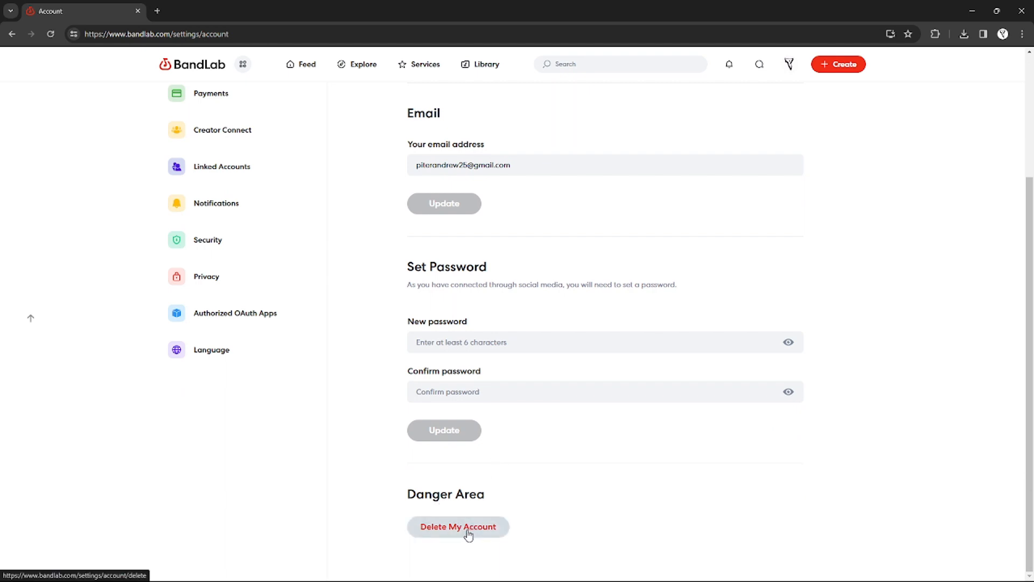
Step: Start Delete My Account and pick 'I want to create a new account' as the reason
click(469, 530)
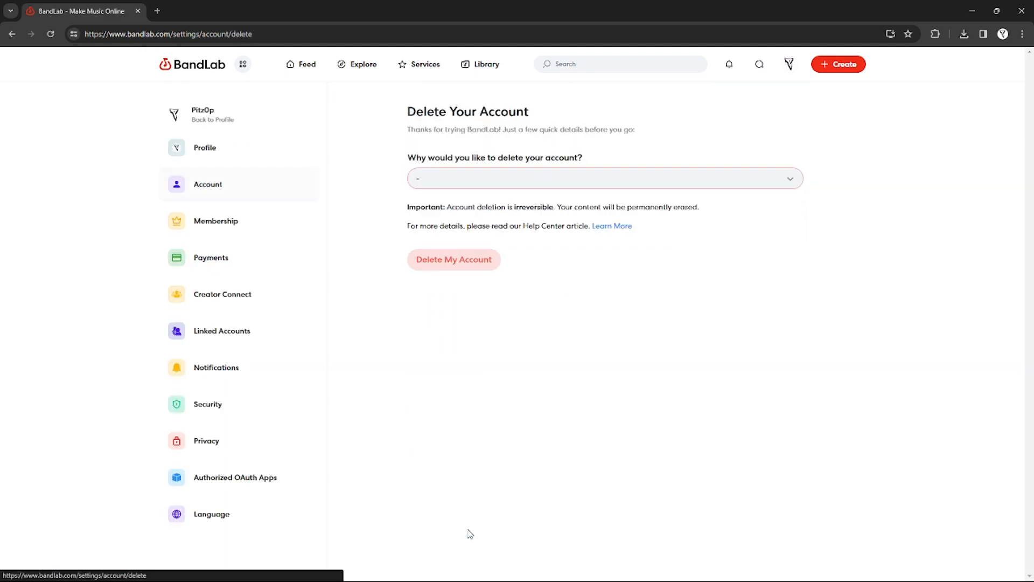
click(510, 181)
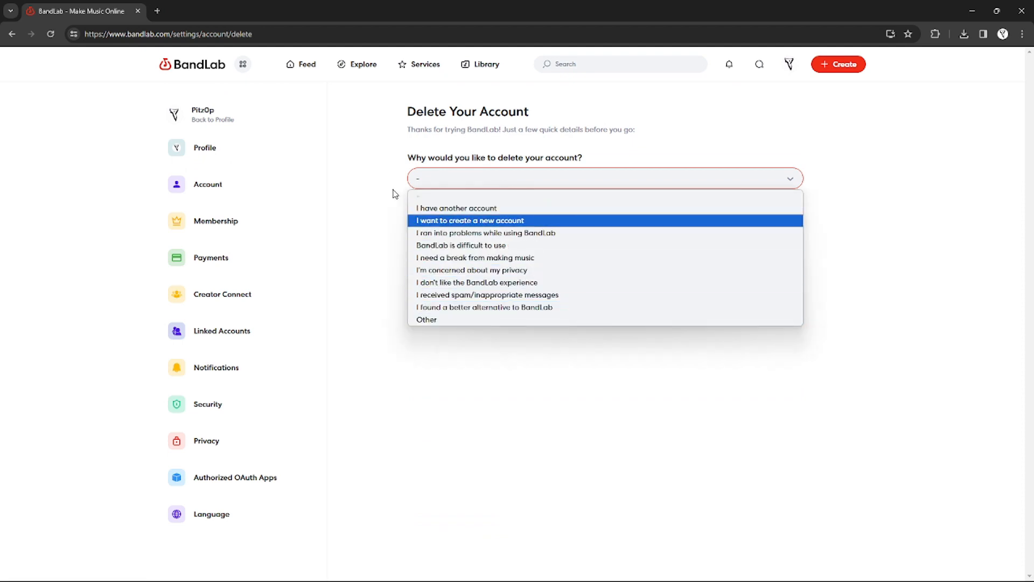
click(395, 193)
click(495, 186)
click(485, 219)
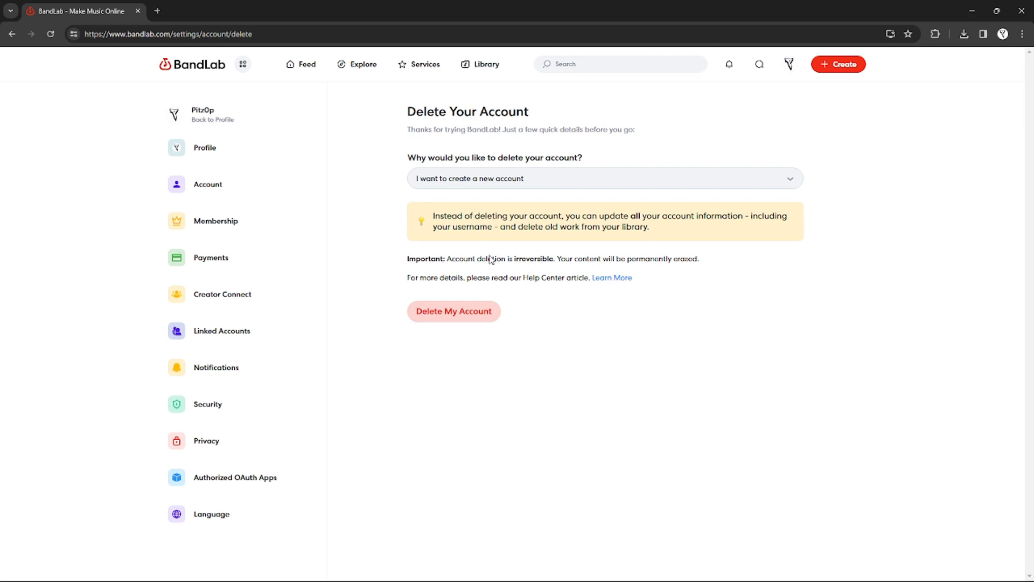
Step: Confirm Delete My Account permanently and dismiss the privacy-preferences notice
click(478, 315)
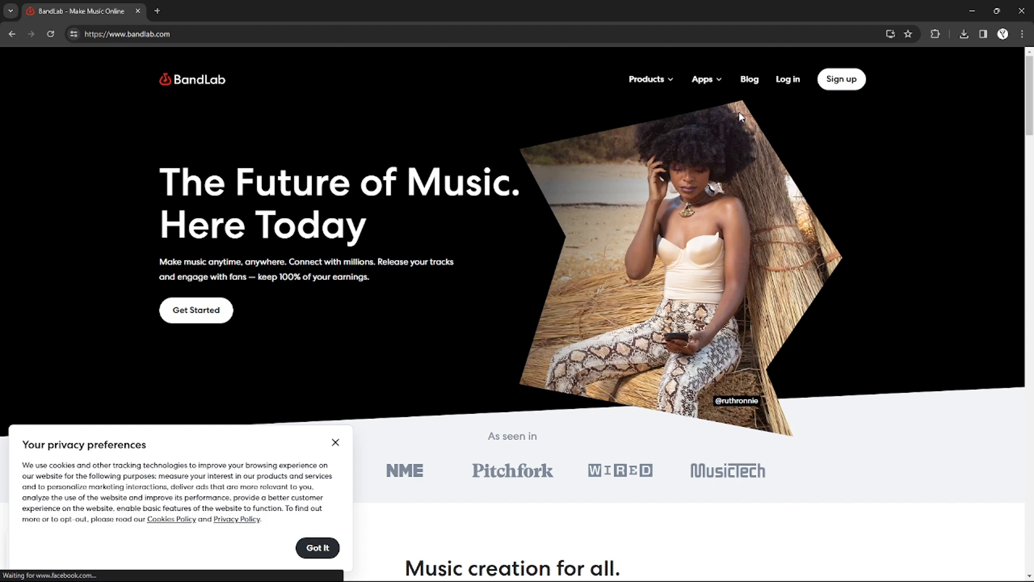
click(336, 443)
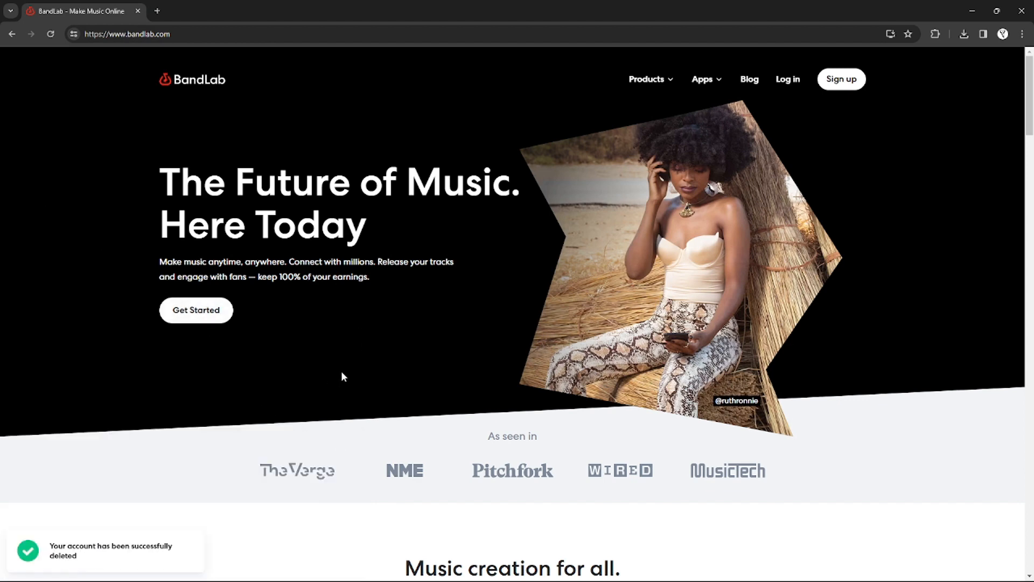